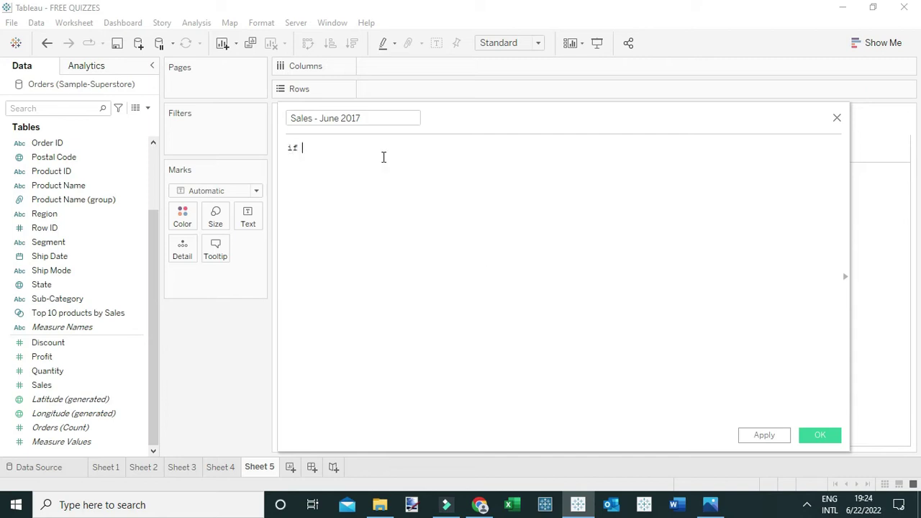
Write the calculation's condition as if MONTH([Order Date])=6 and YEAR([Order Date])=2017
double_click(383, 161)
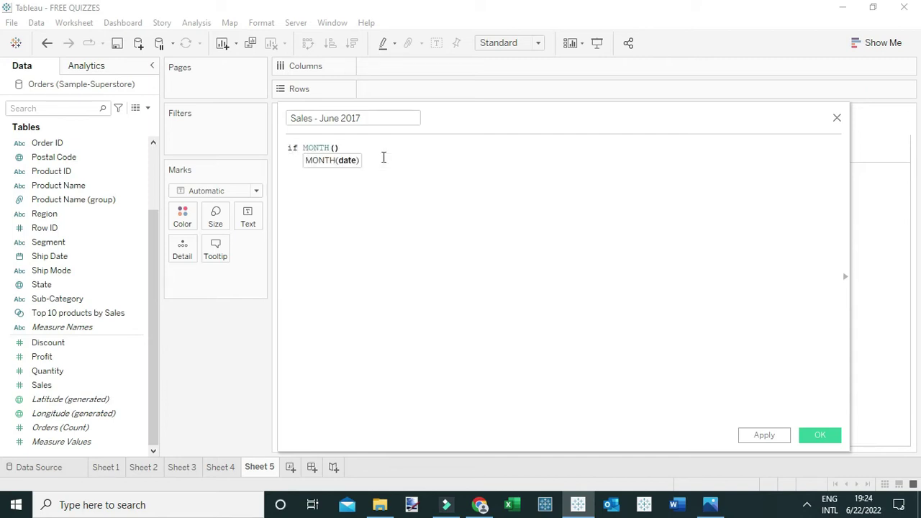
text(ord)
double_click(383, 161)
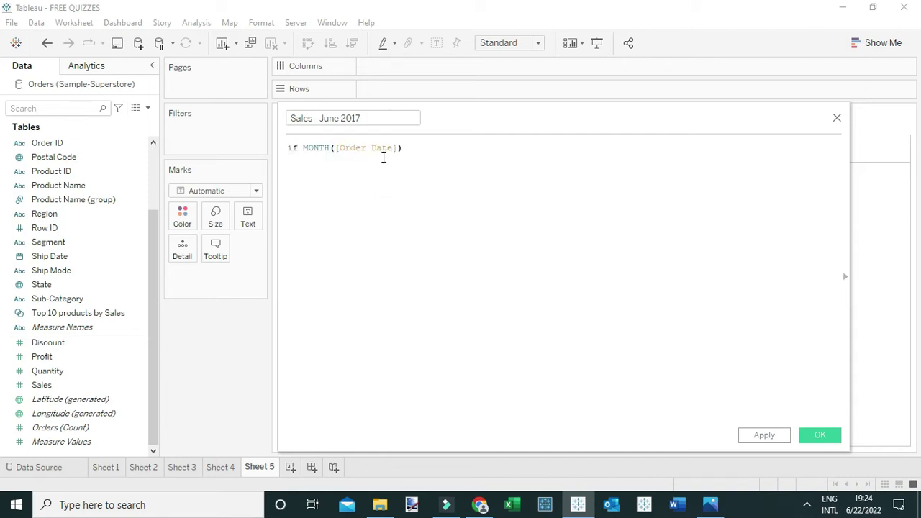
text(=6 )
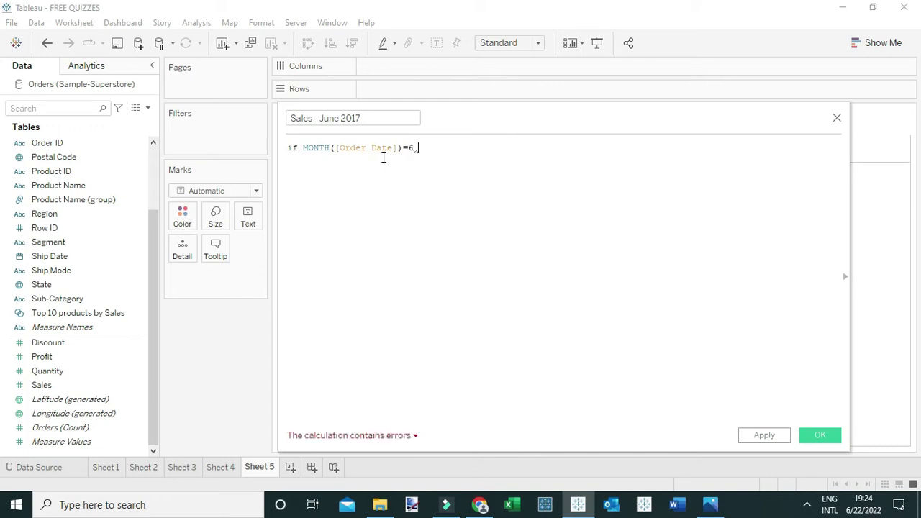
text(and )
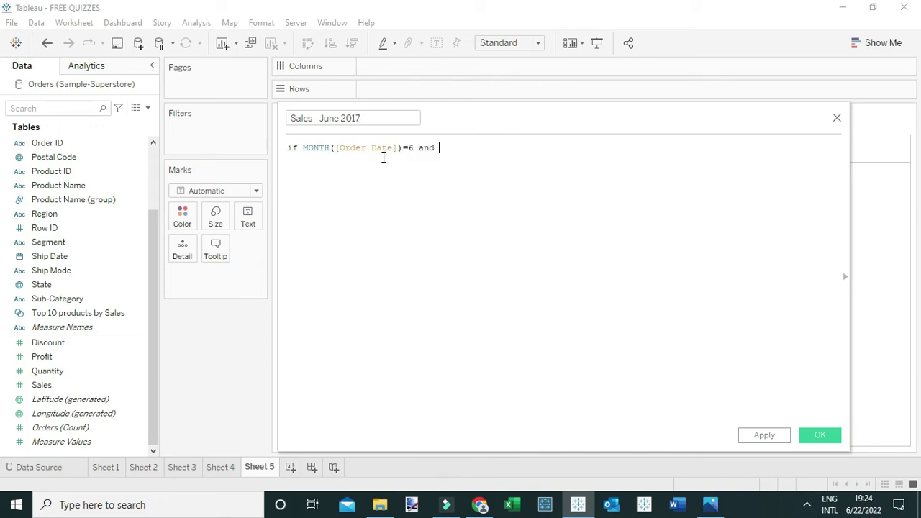
text(yea)
key(Return)
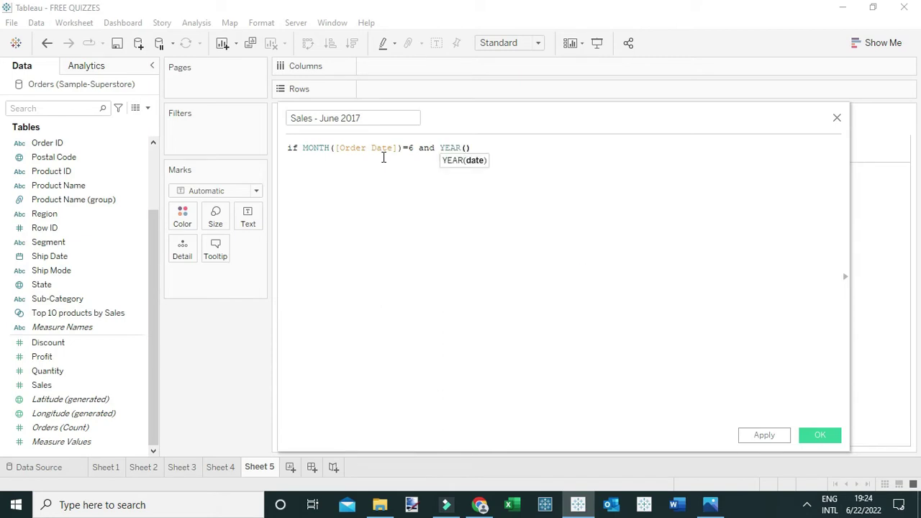
text(ord)
key(Return)
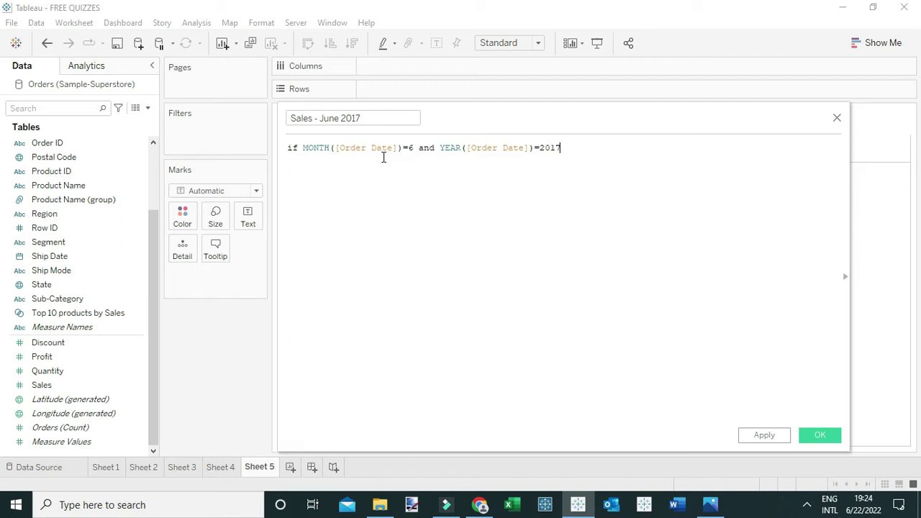
Complete the formula with then [Sales] and END on separate lines, and save the Sales - June 2017 field
text(then sa)
key(Return)
key(Return)
text(end)
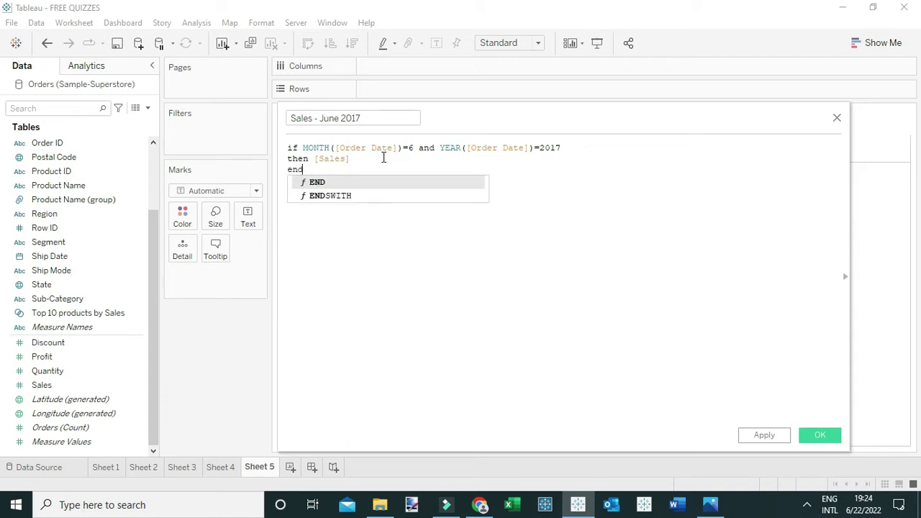
key(Return)
scroll(554, 204, up, 2)
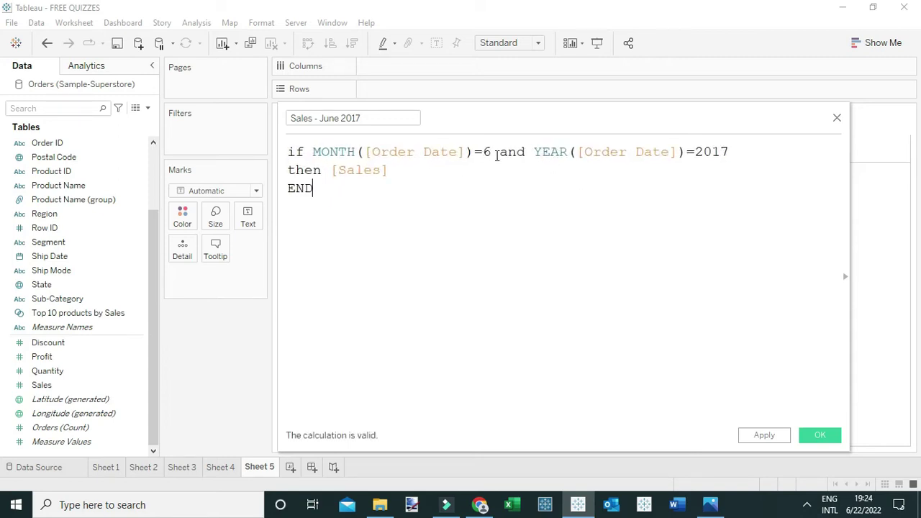
double_click(488, 152)
drag(729, 151, 695, 151)
click(820, 436)
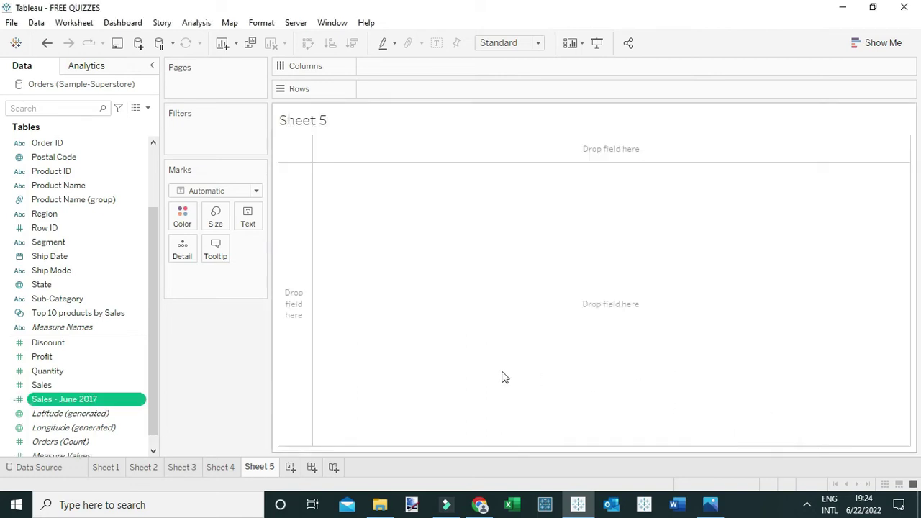
Duplicate the Sales - June 2017 field, open the copy for editing and rename it Sales - June 2020
right_click(106, 406)
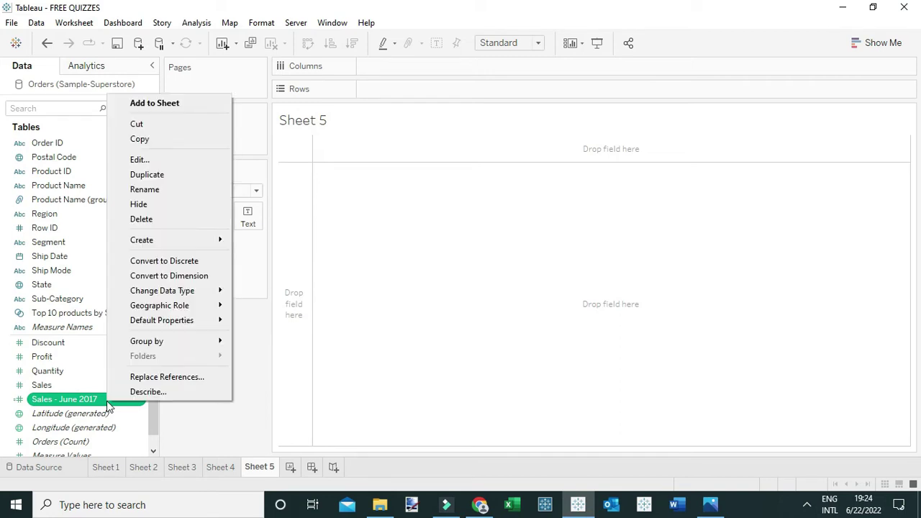
click(147, 175)
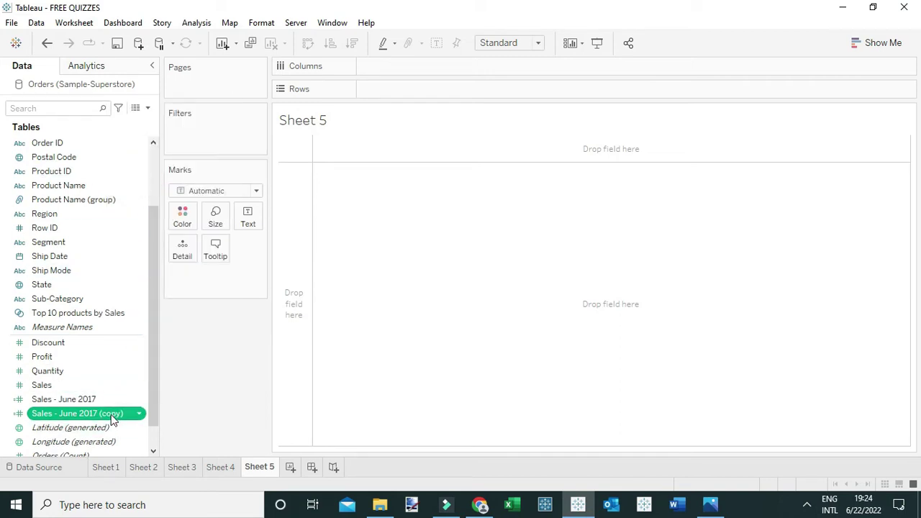
right_click(111, 413)
click(148, 171)
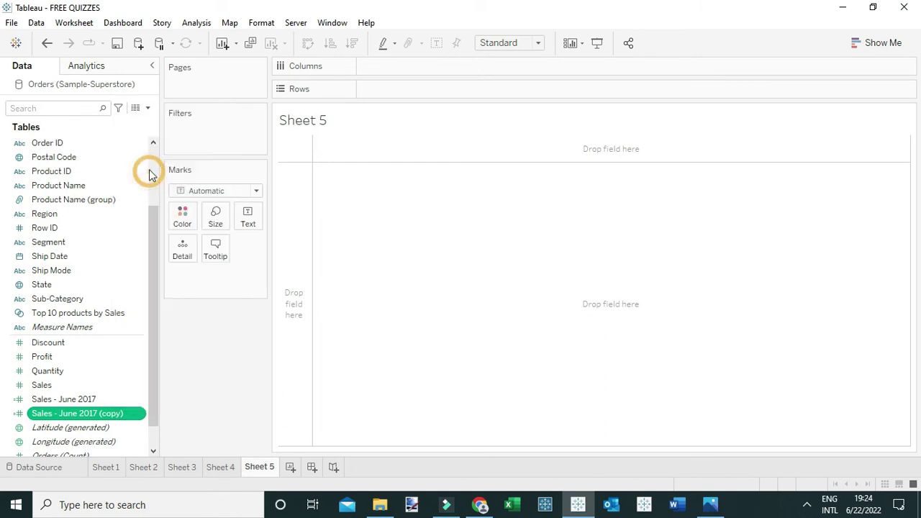
click(392, 119)
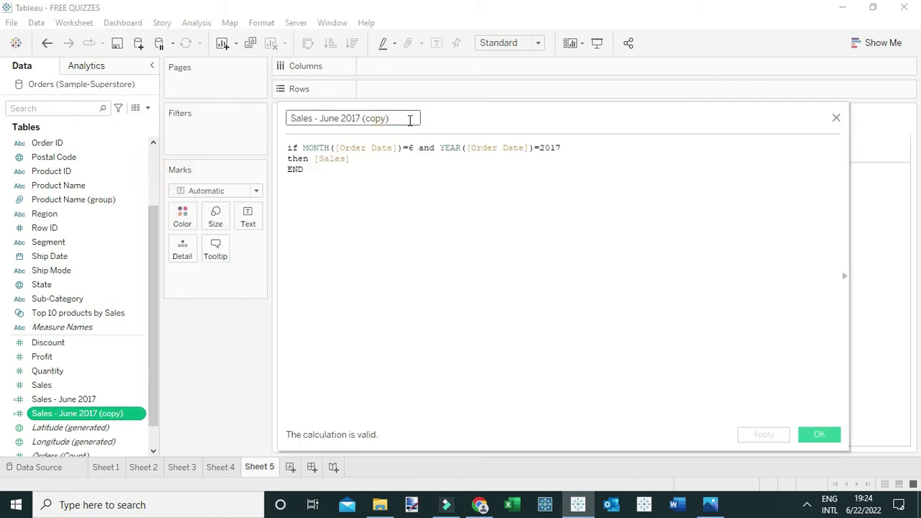
key(BackSpace)
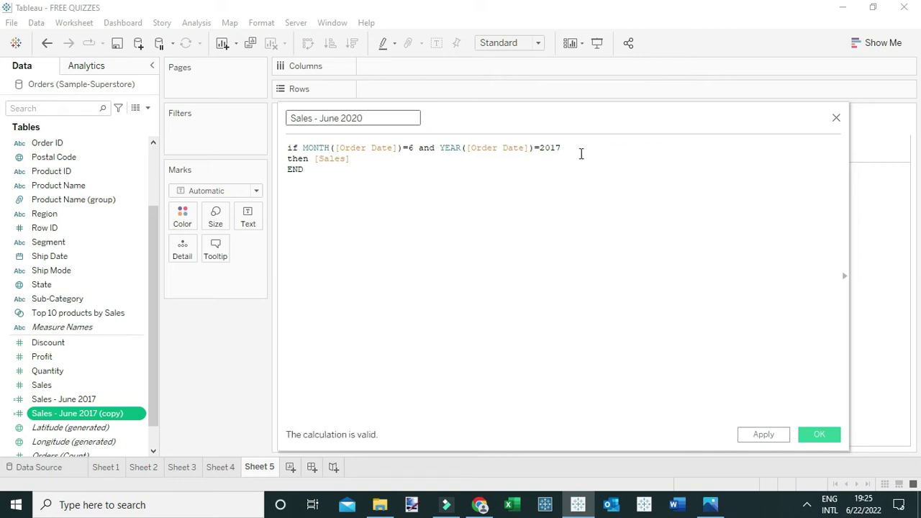
Set the year in the copied field's condition to 2020 and save the calculation
click(575, 149)
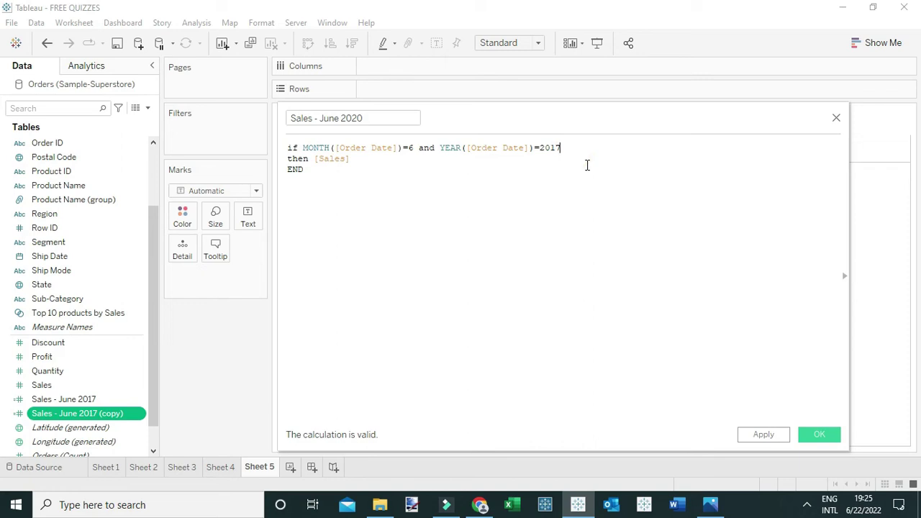
key(BackSpace)
click(415, 148)
drag(562, 148, 539, 148)
scroll(592, 271, up, 3)
click(615, 227)
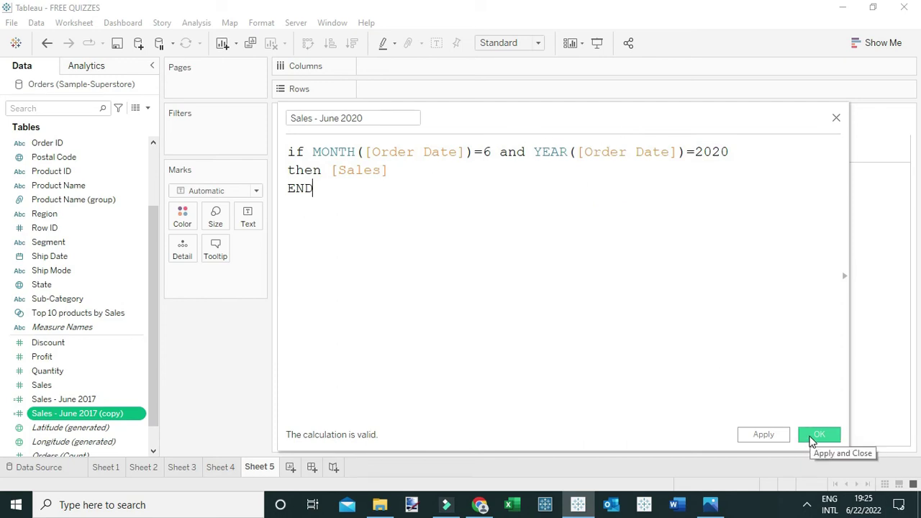
click(811, 438)
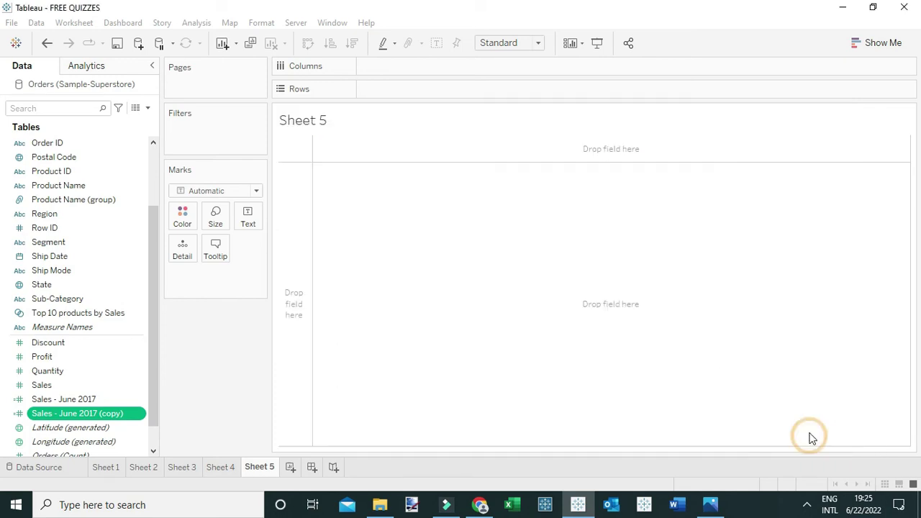
Create a new calculated field named % change
click(147, 108)
click(112, 124)
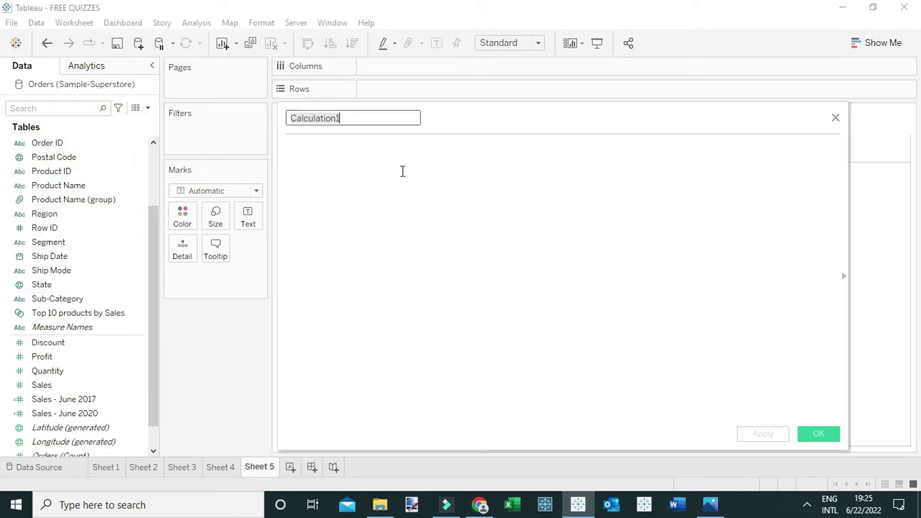
text(% c)
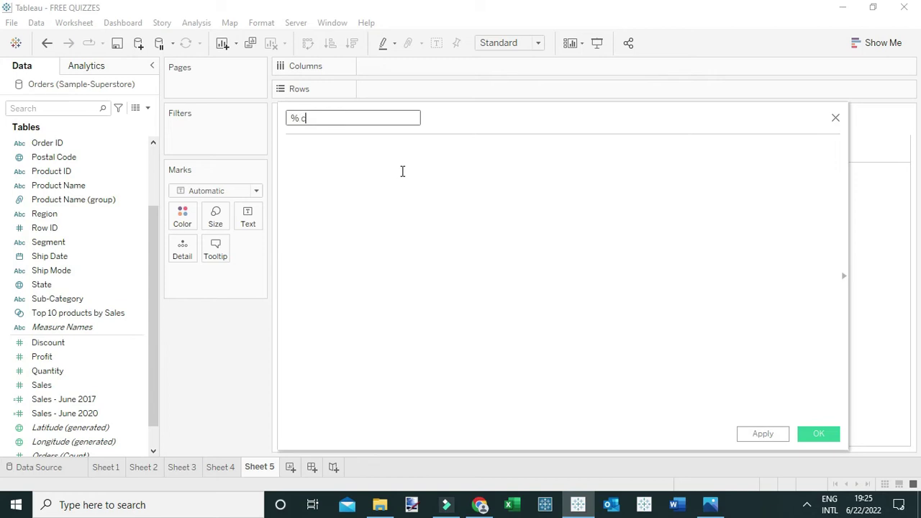
text(hange)
Add the comment line //X1-X0/X0 at the start of the % change formula
click(371, 150)
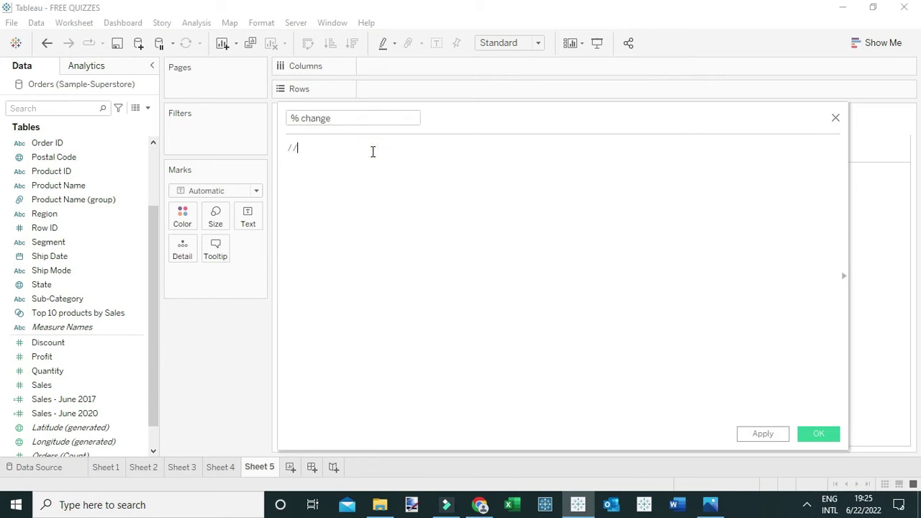
text(//%1-%)
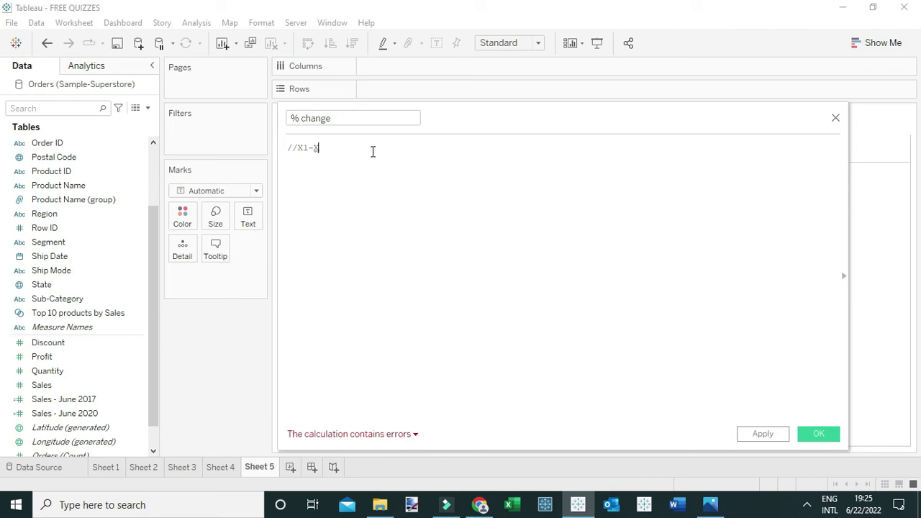
text(0/)
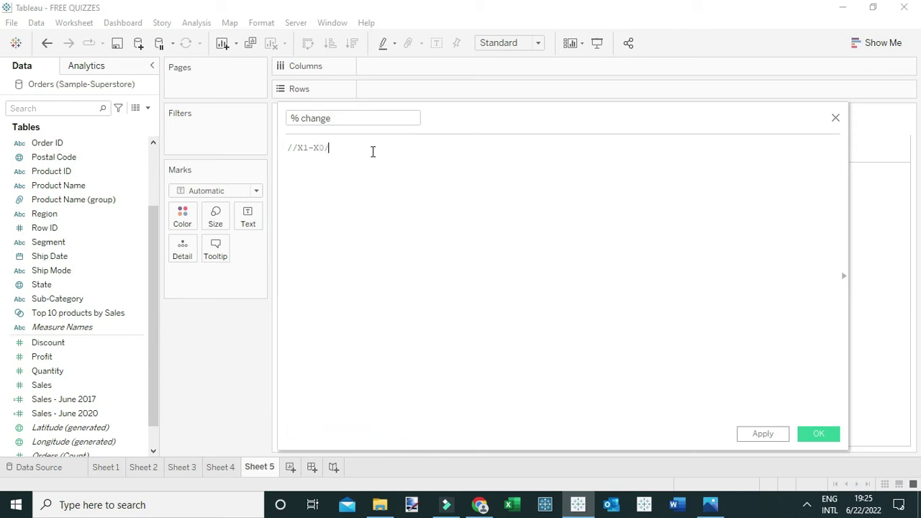
text(%)
text(0)
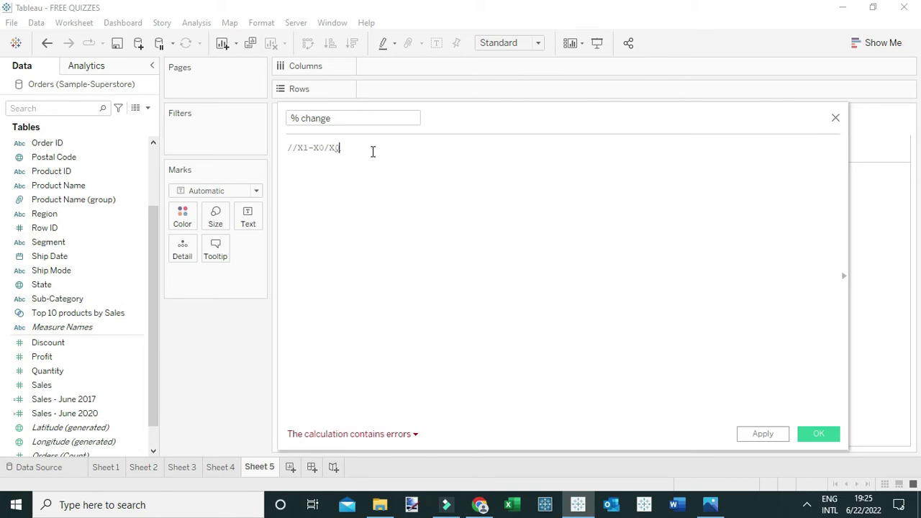
scroll(468, 194, up, 3)
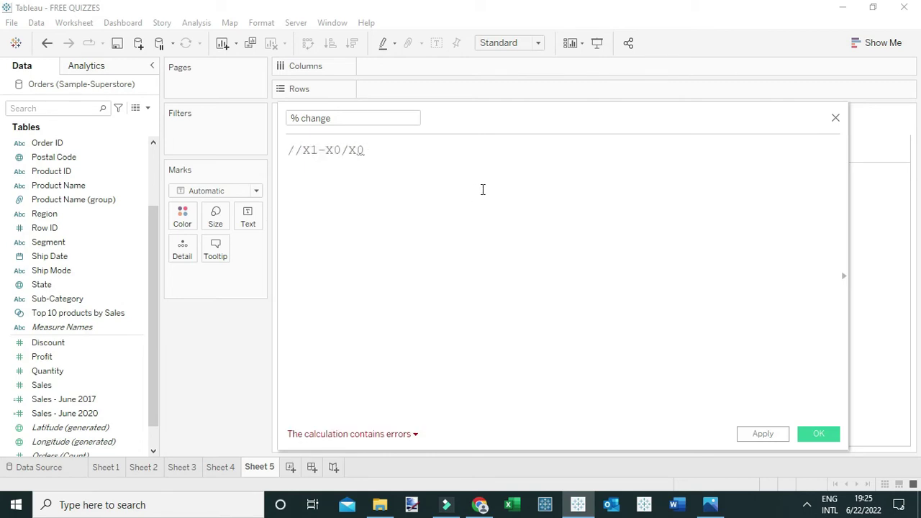
Below the comment, enter the difference SUM([Sales - June 2020])-SUM([Sales - June 2017])
key(Return)
text(SUM)
key(Return)
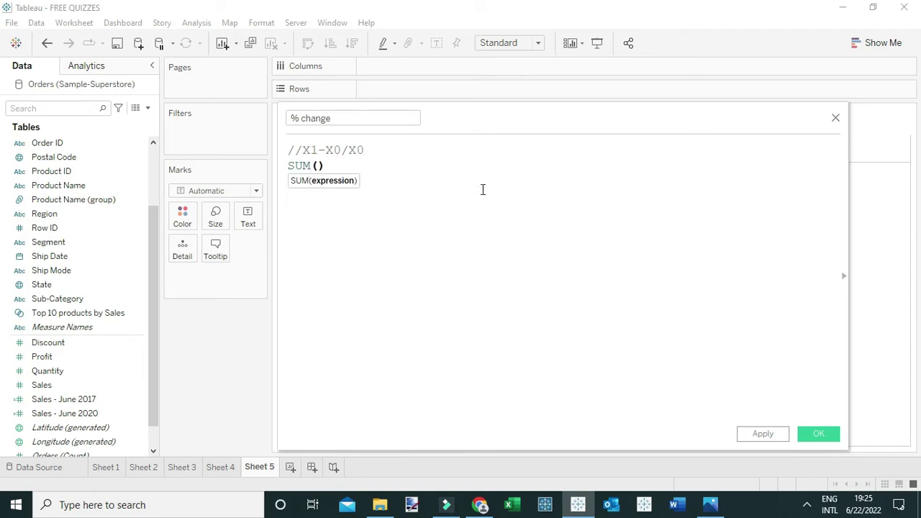
text(sa)
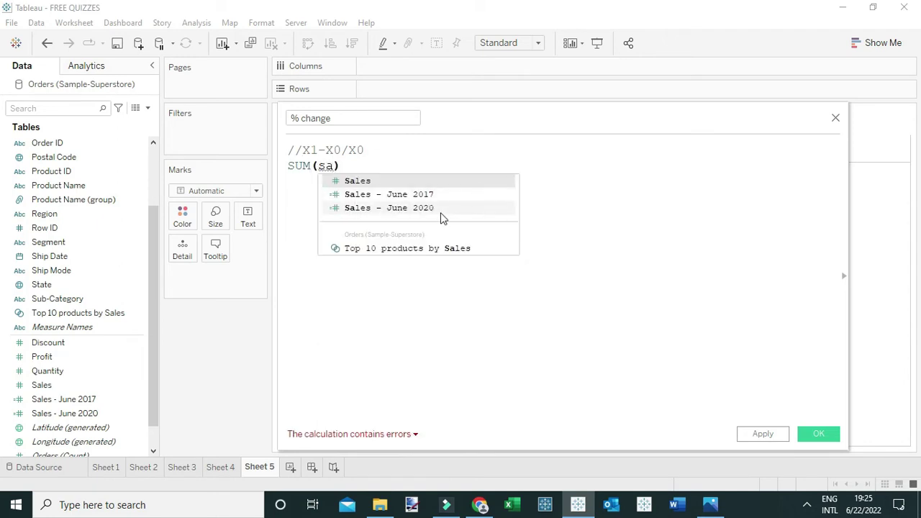
click(442, 216)
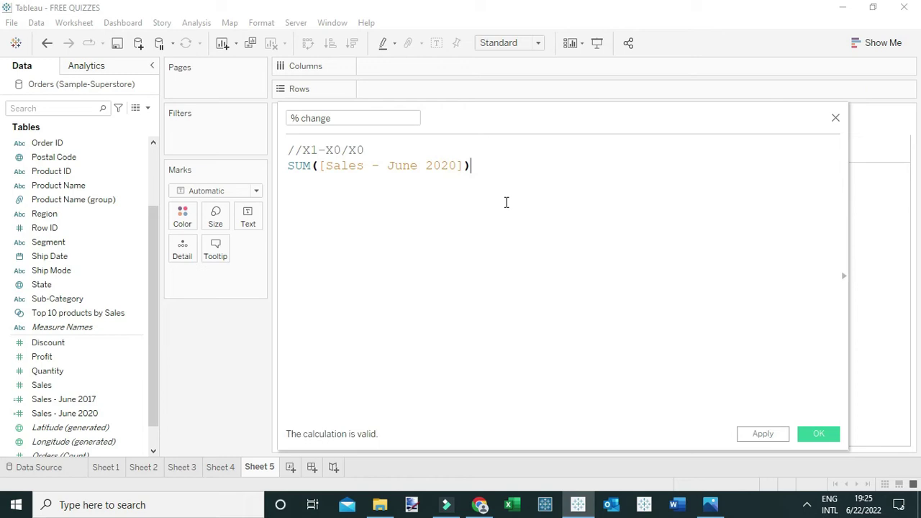
text(-SUM)
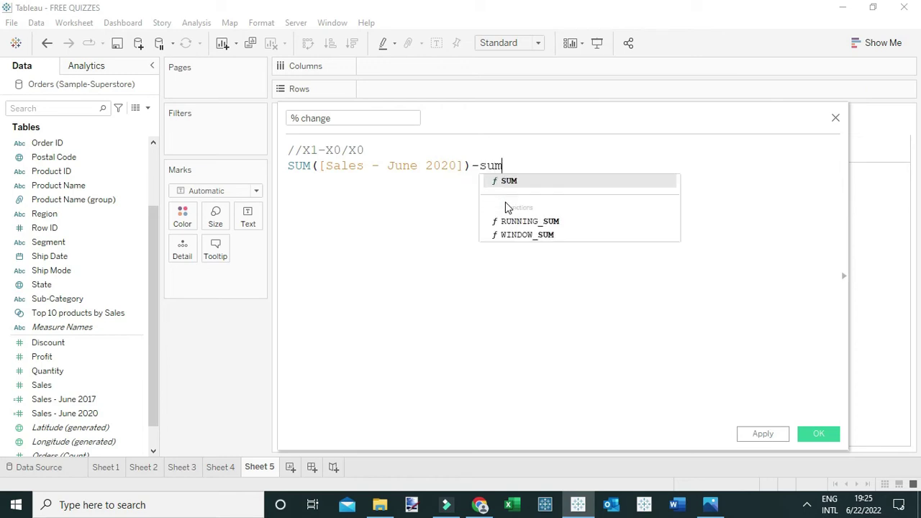
key(Return)
text(sa)
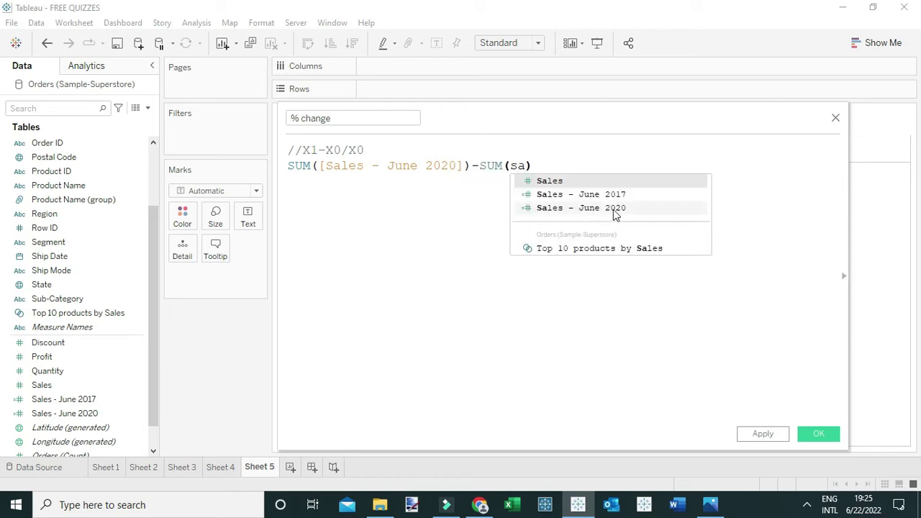
click(623, 200)
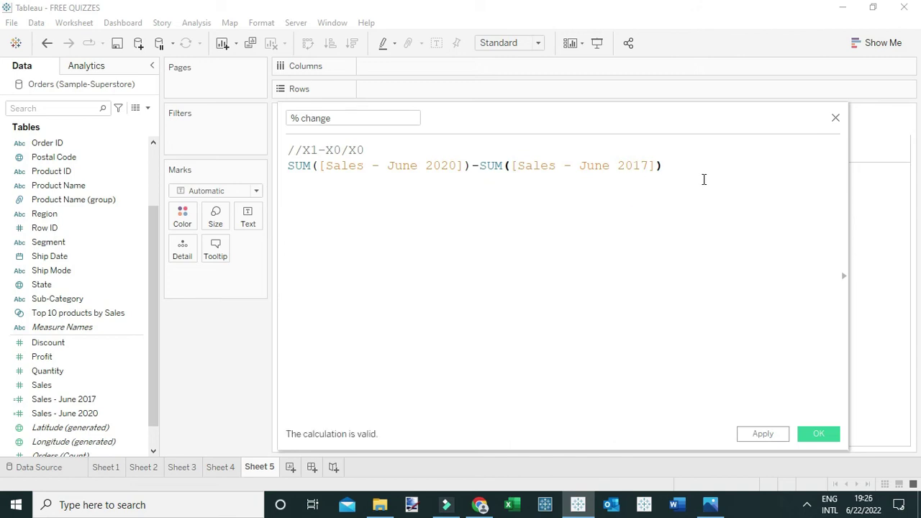
Enclose the whole sales difference in one pair of parentheses
text())
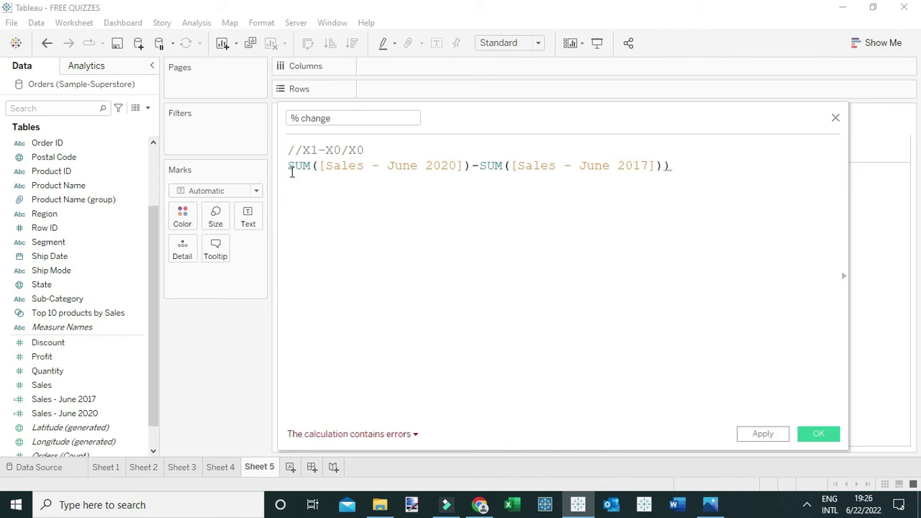
click(290, 166)
text(()
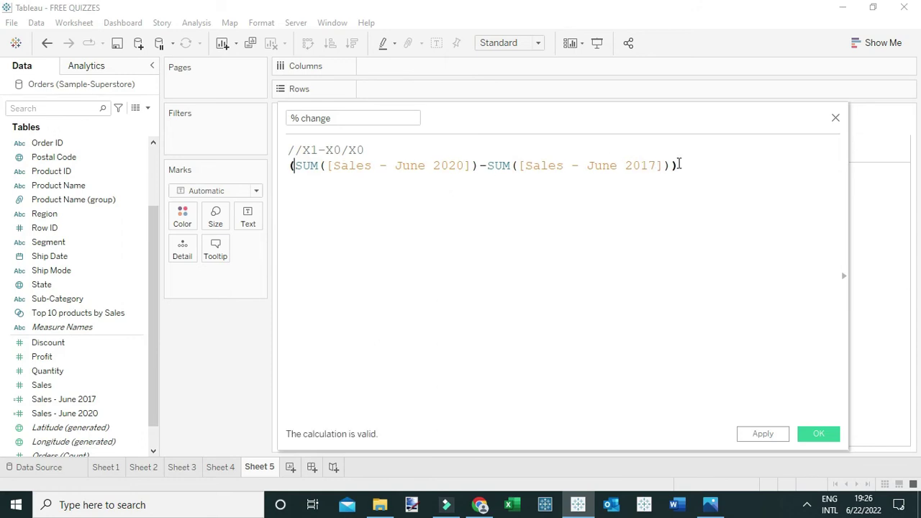
Divide the bracketed difference by SUM([Sales - June 2017])
click(678, 165)
text(/)
text(Sum)
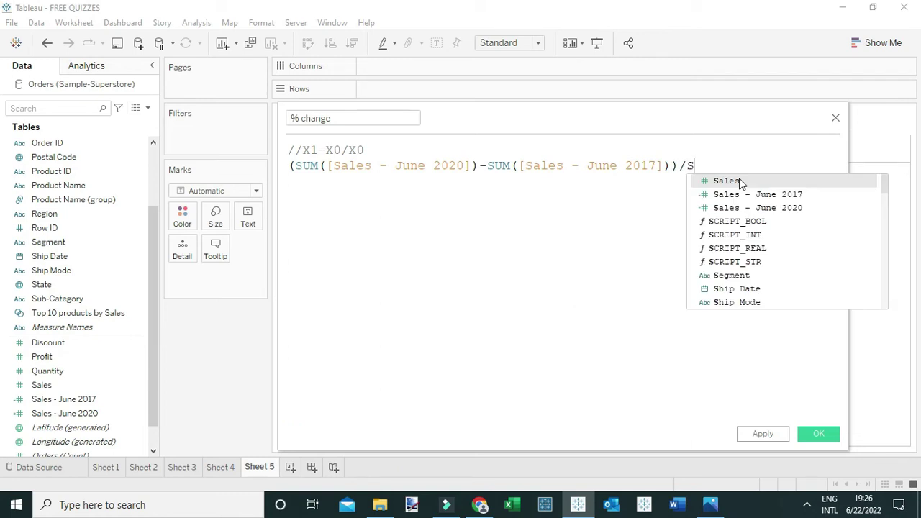
click(741, 183)
text(sa)
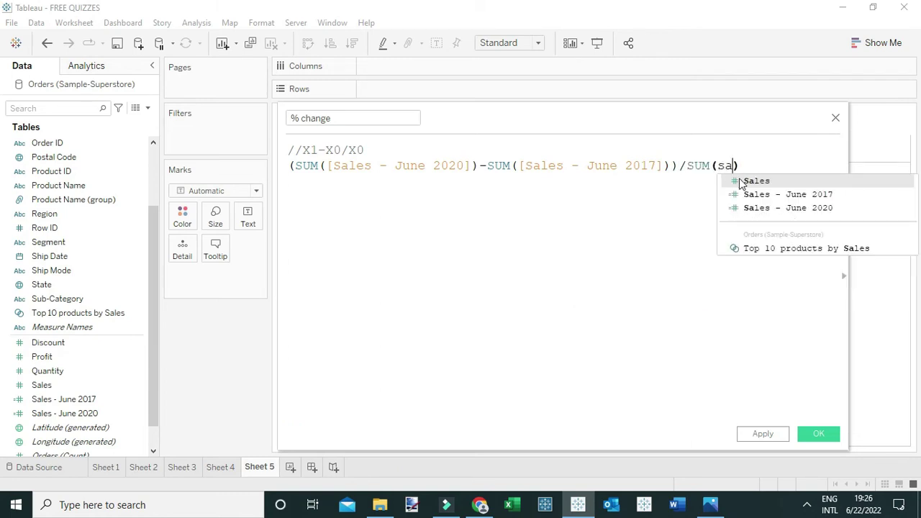
click(748, 194)
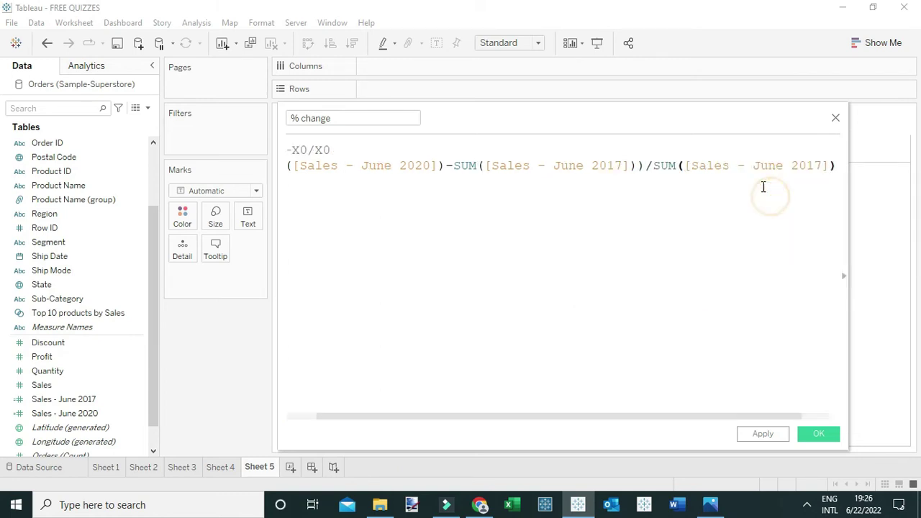
Save the % change calculation and display the field as text on Sheet 5
drag(631, 420, 431, 425)
click(309, 150)
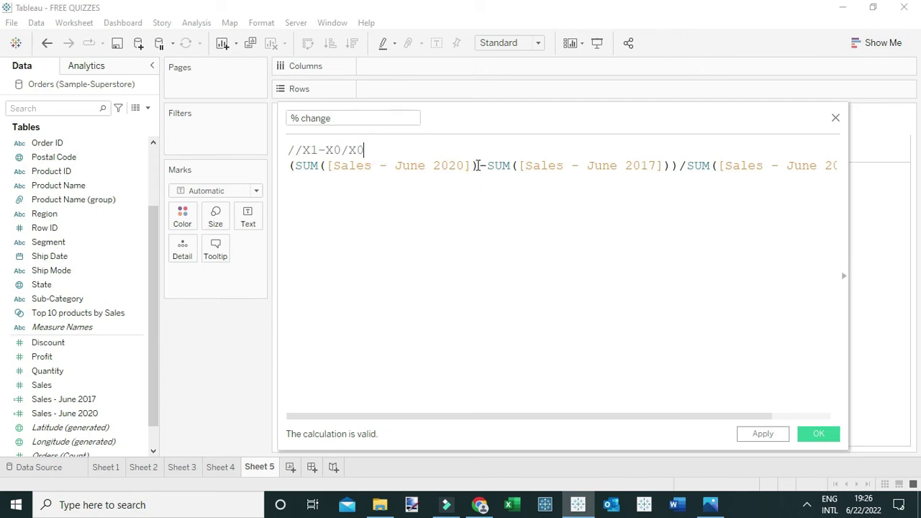
click(817, 434)
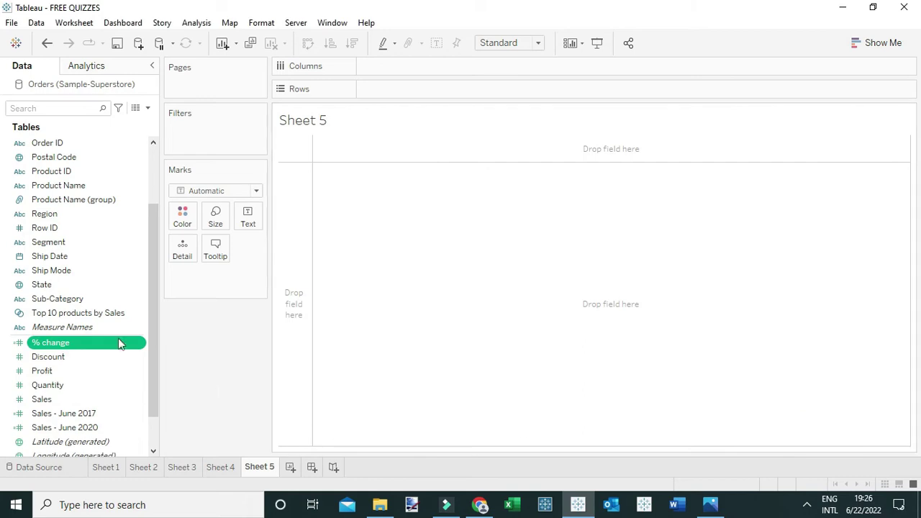
drag(66, 343, 249, 224)
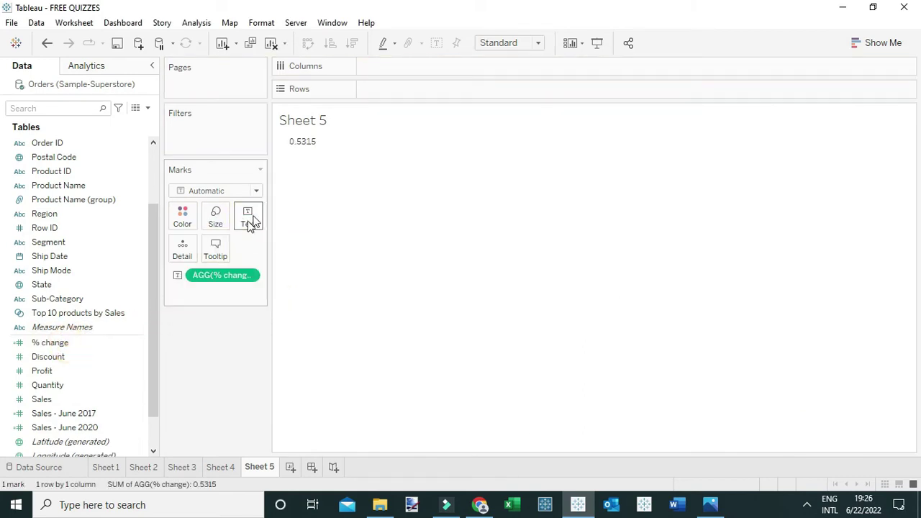
Format the % change value on Sheet 5 as a percentage with 2 decimal places
right_click(222, 281)
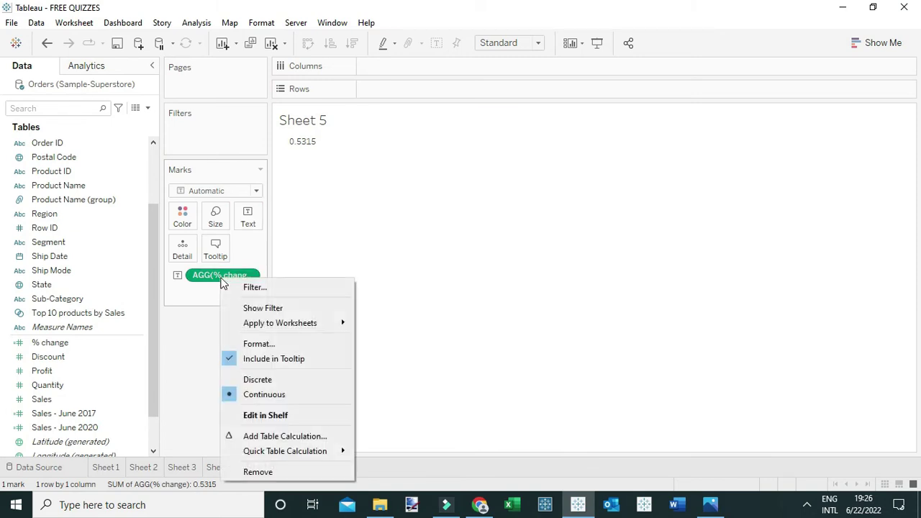
click(253, 344)
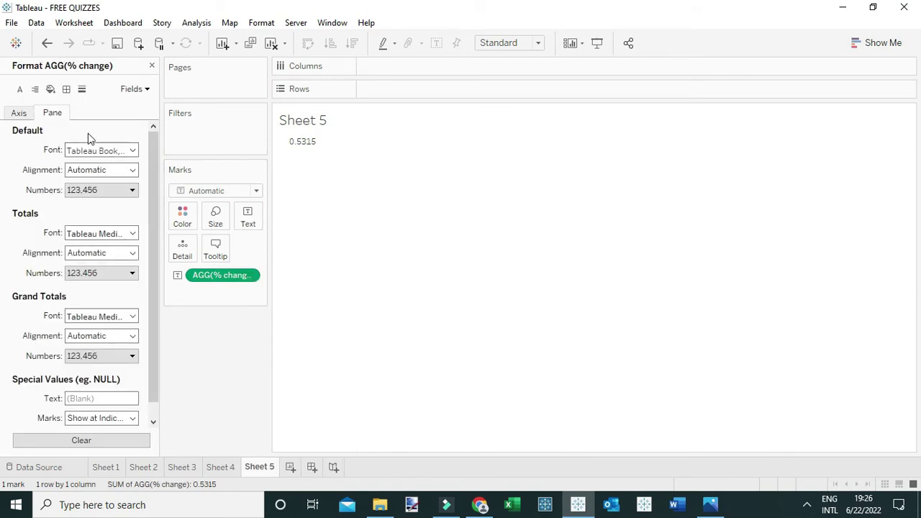
click(90, 191)
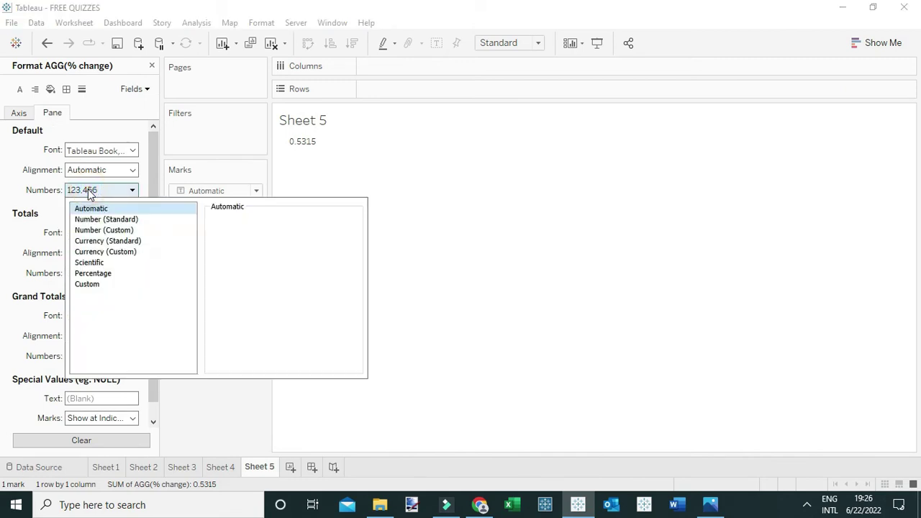
click(105, 274)
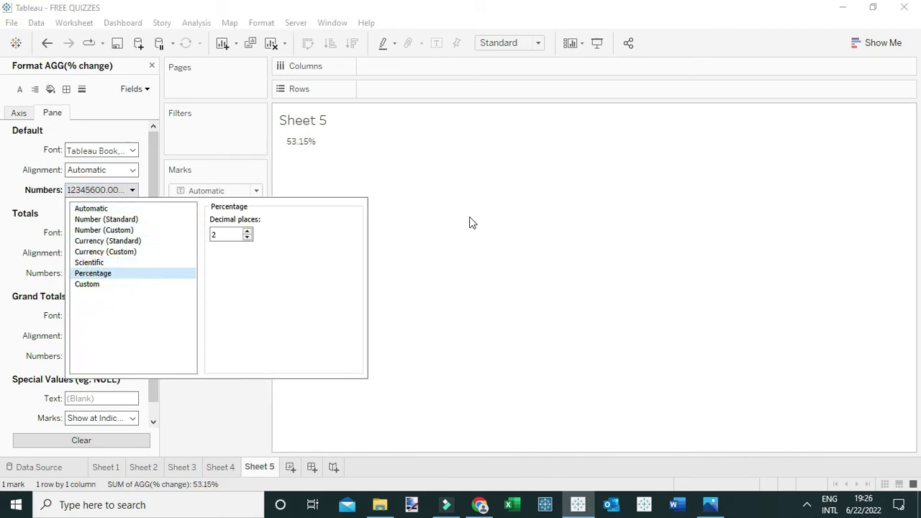
click(490, 209)
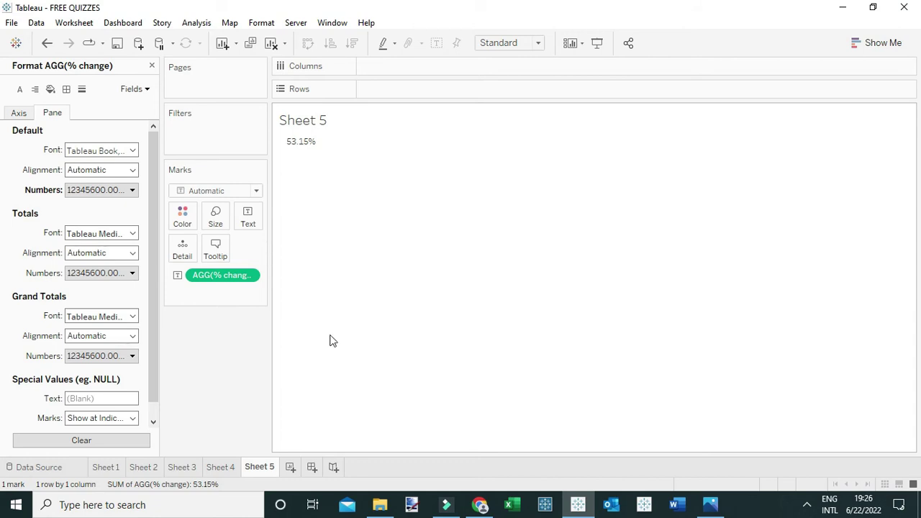
Create a new worksheet and place Order Date by year on the columns
click(290, 468)
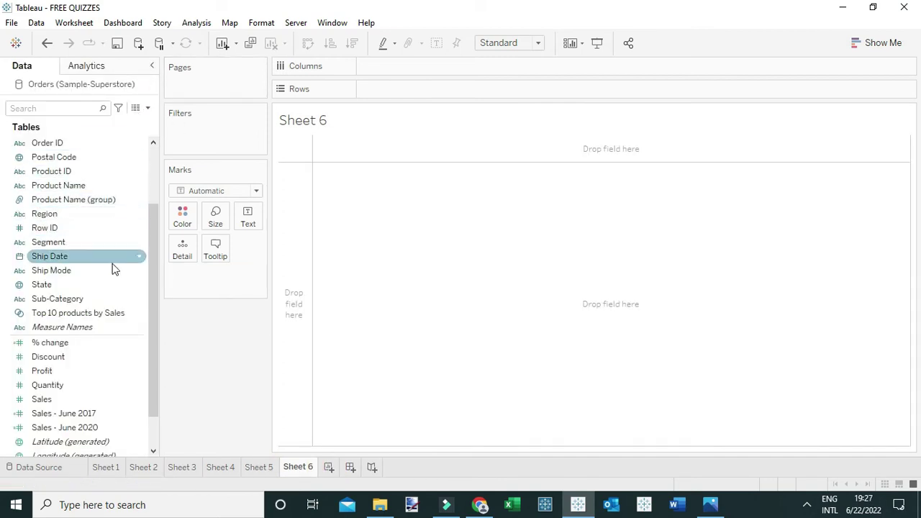
scroll(67, 230, up, 1)
scroll(67, 241, up, 1)
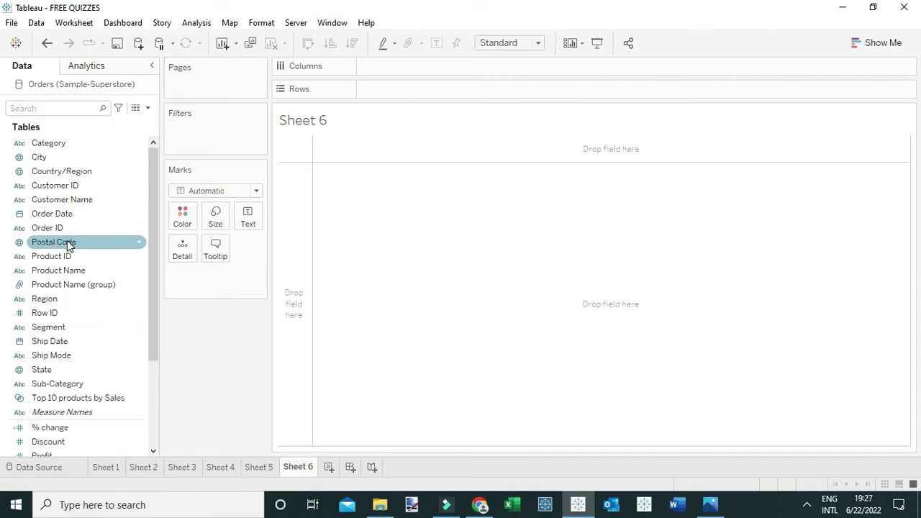
click(60, 216)
drag(62, 220, 403, 74)
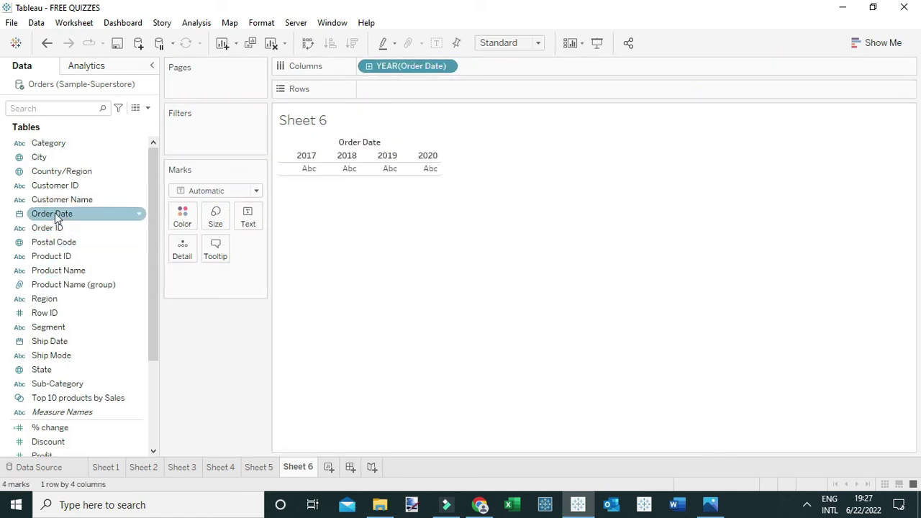
Add Order Date to the rows and group it by discrete month
drag(58, 216, 390, 91)
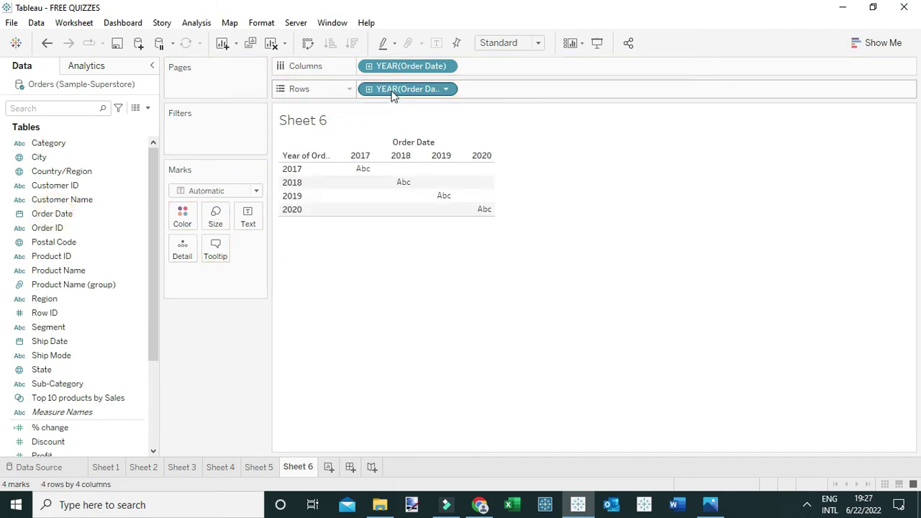
click(446, 89)
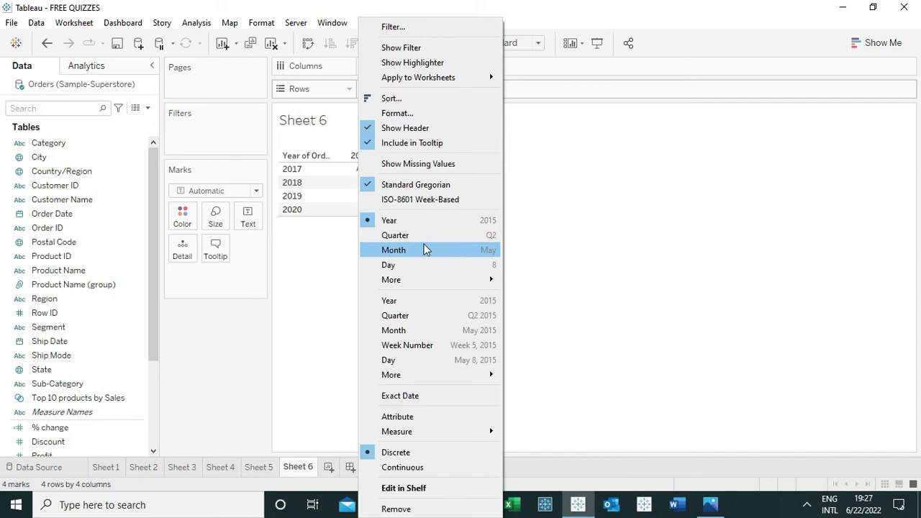
click(415, 251)
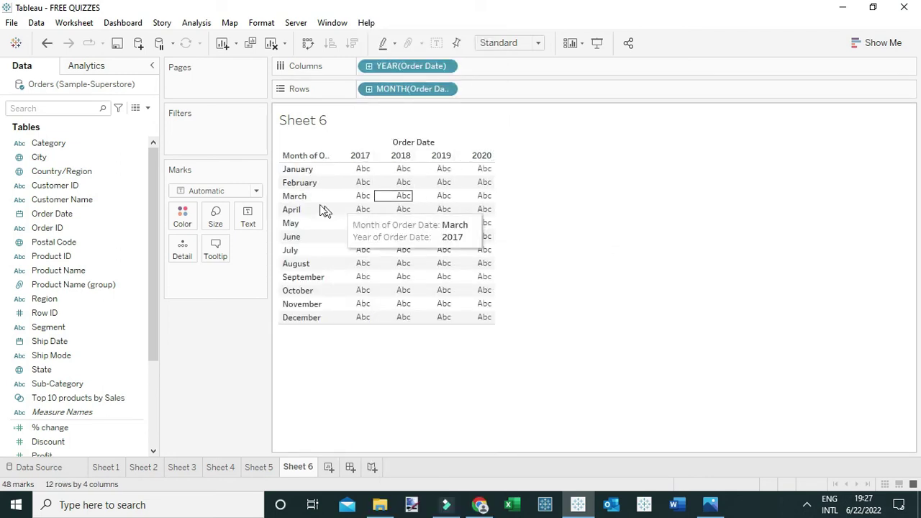
Show Sales as text in the month-by-year table and apply the Percent Difference quick table calculation
scroll(87, 381, down, 5)
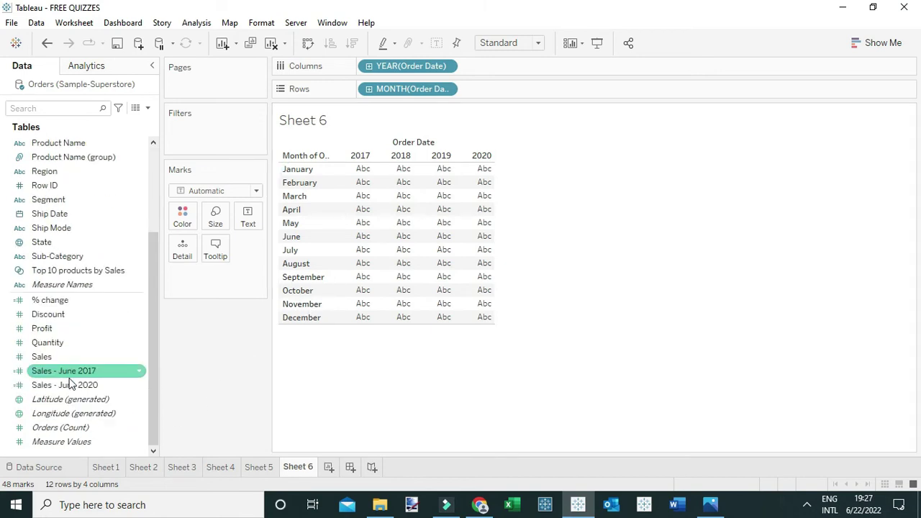
drag(50, 357, 244, 216)
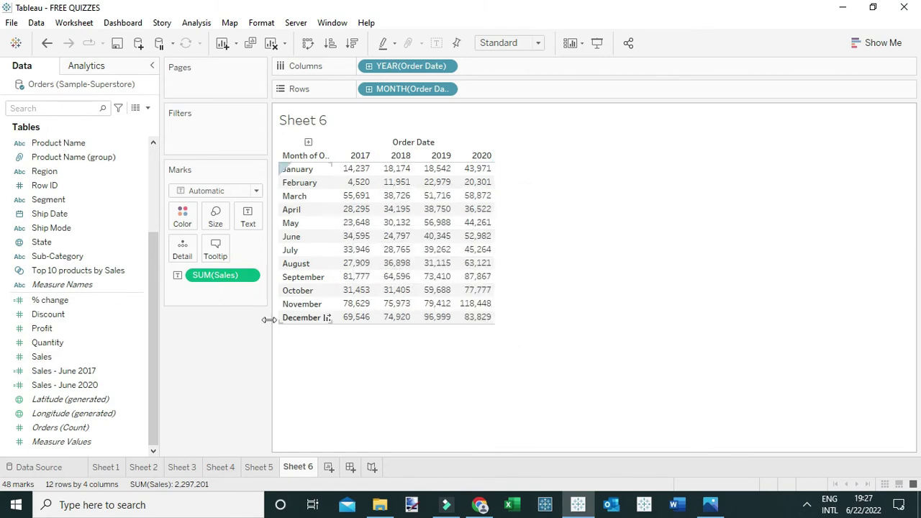
click(250, 278)
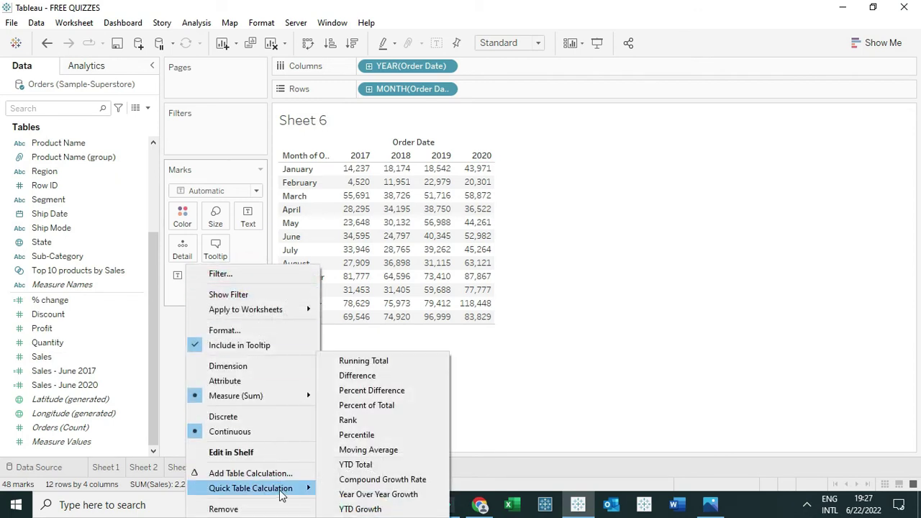
click(369, 392)
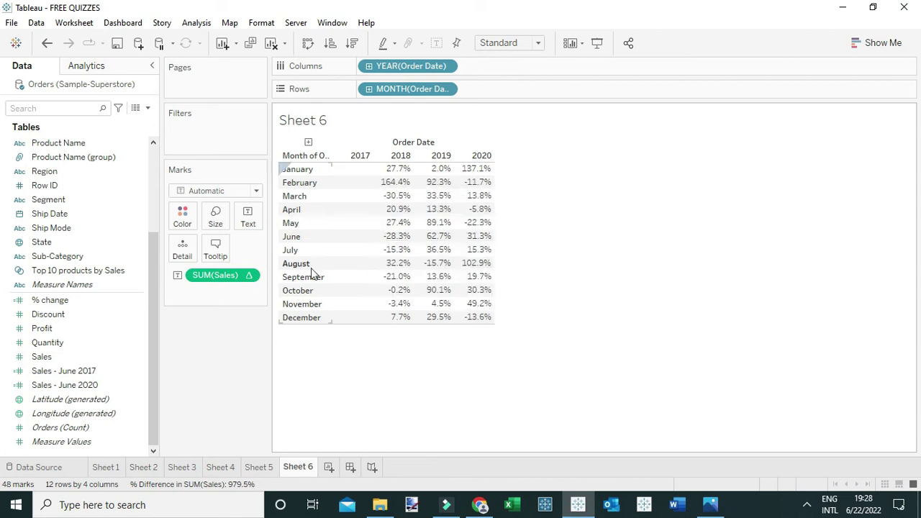
Make the Sales percent difference relative to the first year
click(248, 276)
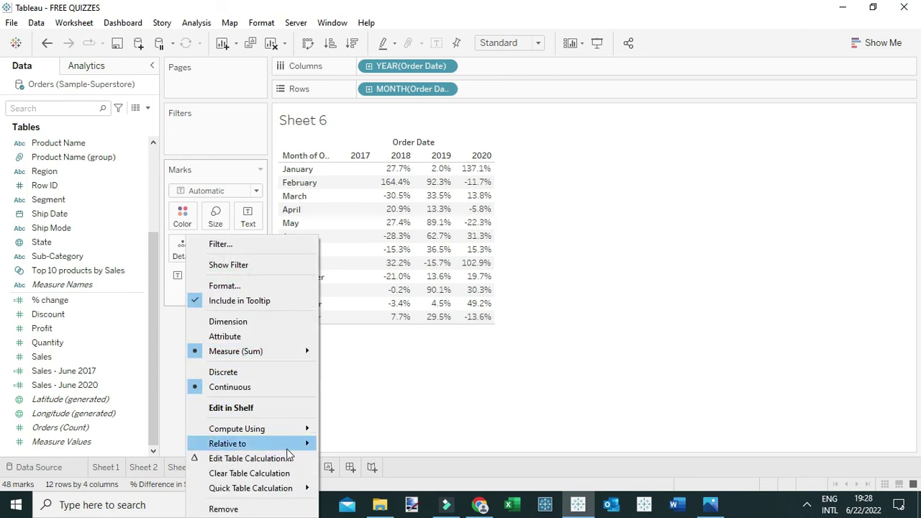
mouse_move(272, 451)
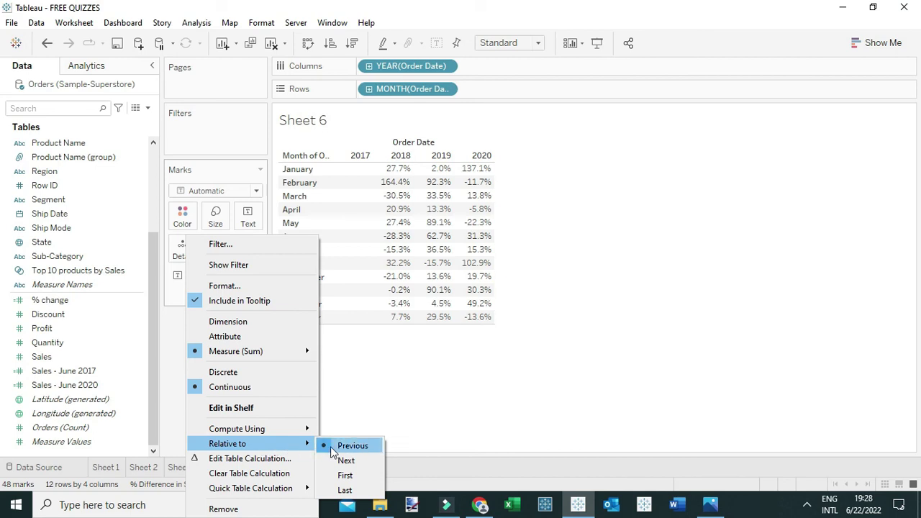
click(347, 475)
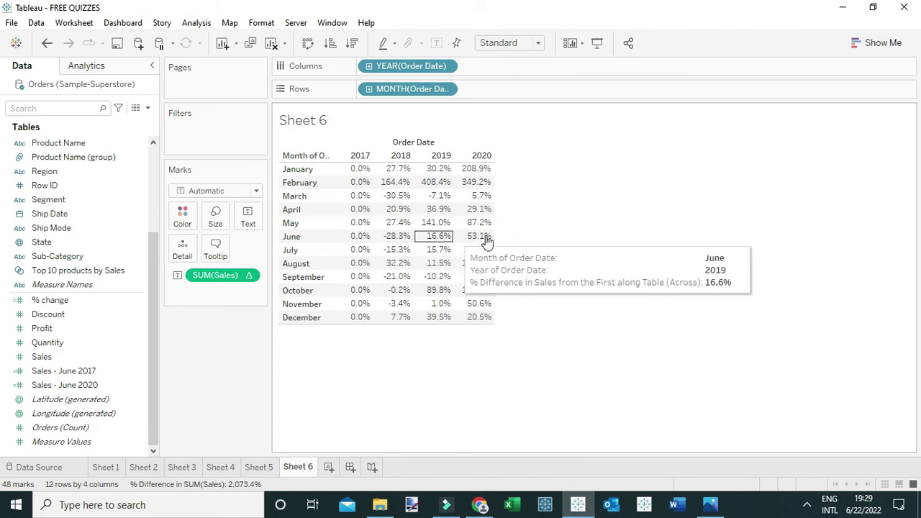
Format the Sales percent difference as a percentage with 2 decimal places
right_click(210, 277)
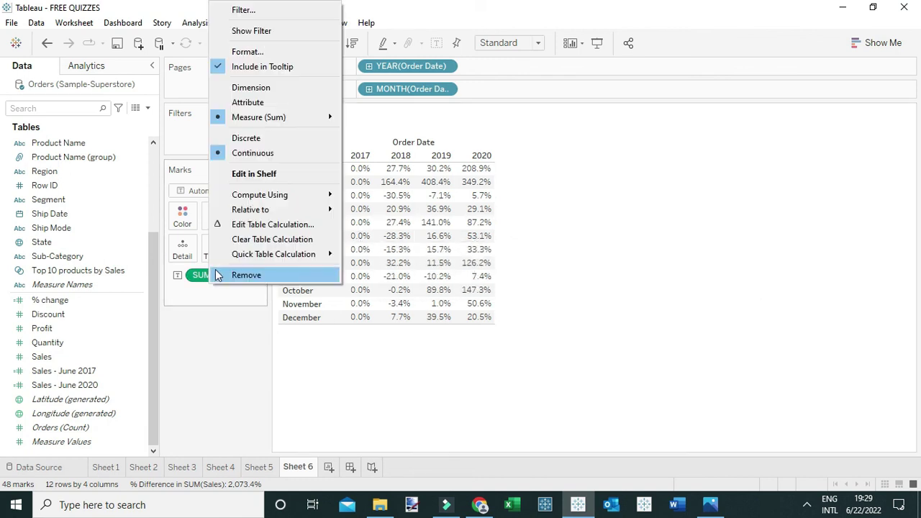
click(248, 52)
click(88, 188)
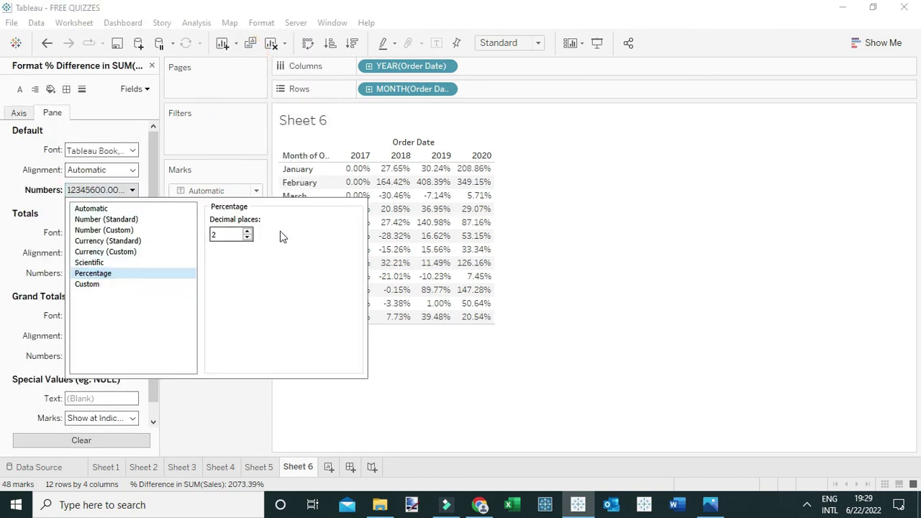
click(606, 214)
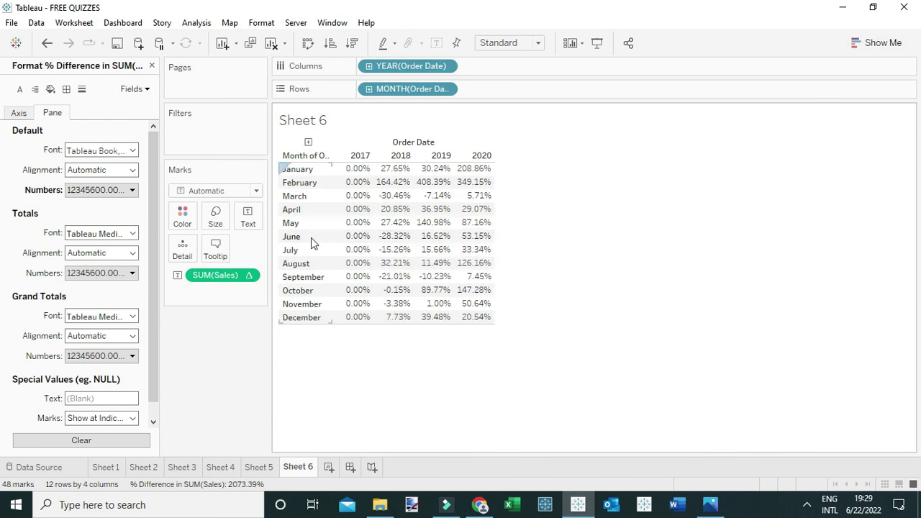
Compare the June 2020 percent difference on Sheet 6 with the % change value on Sheet 5
mouse_move(416, 243)
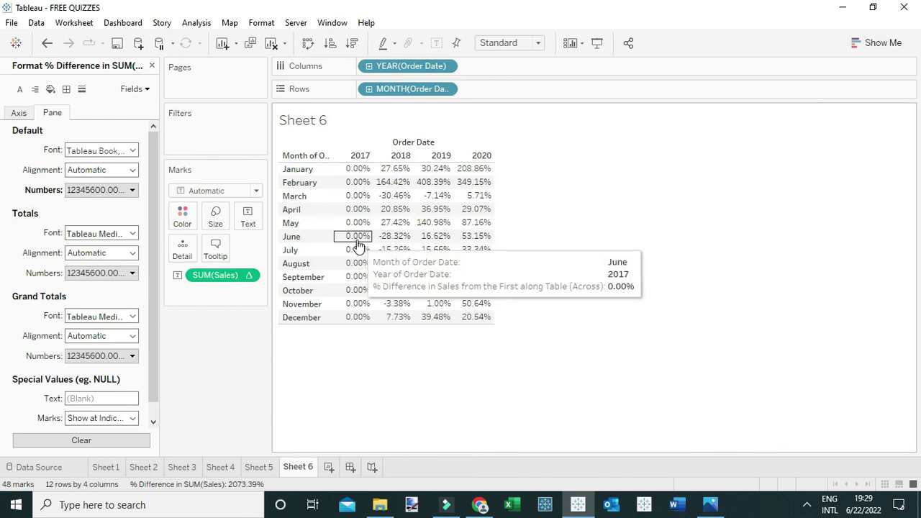
mouse_move(479, 238)
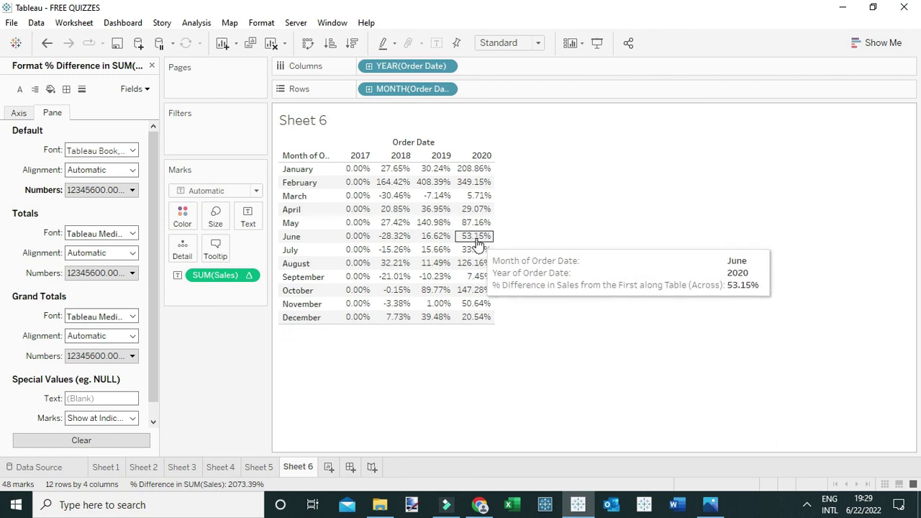
click(267, 469)
mouse_move(308, 143)
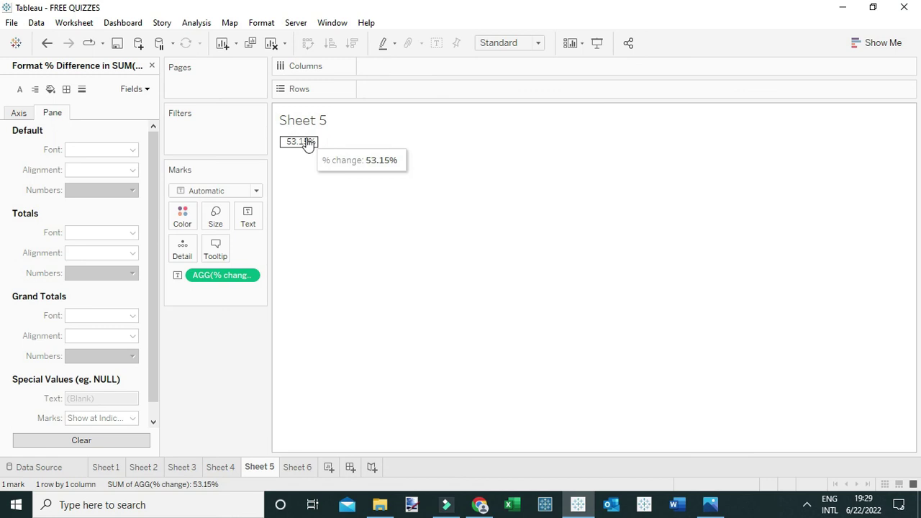
click(300, 469)
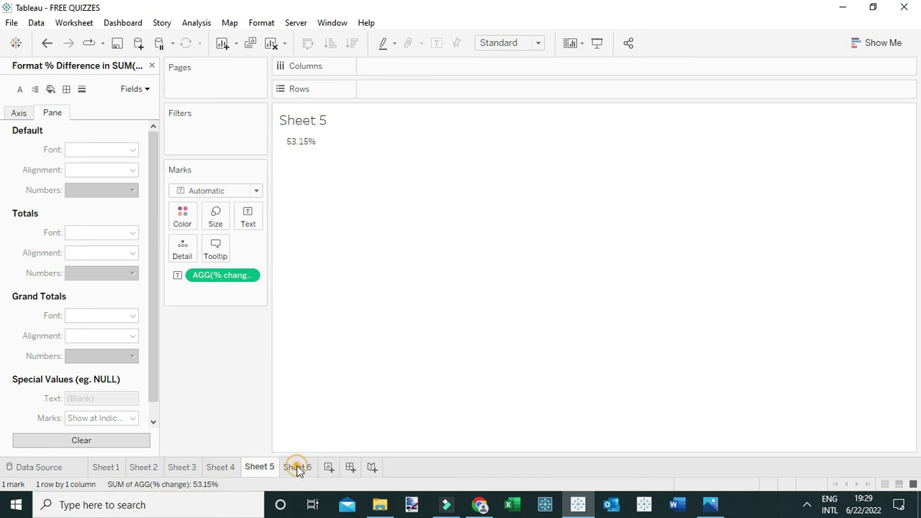
mouse_move(419, 199)
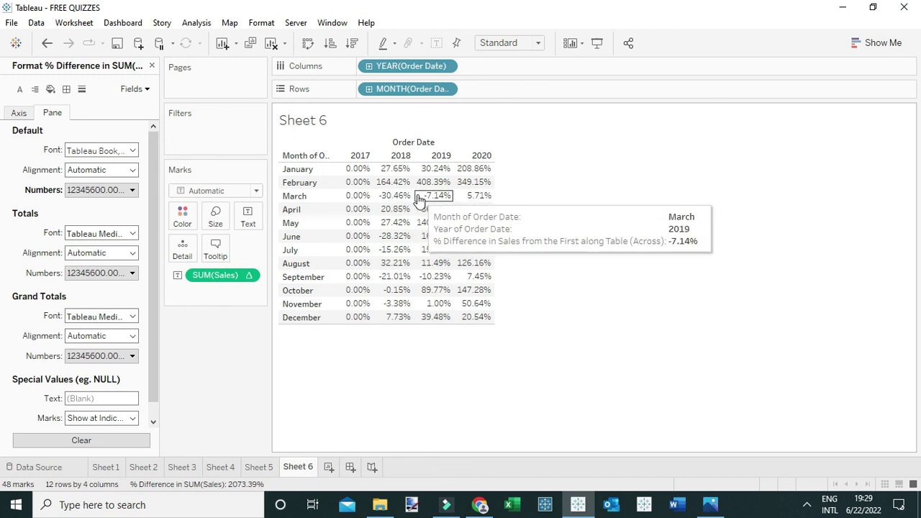